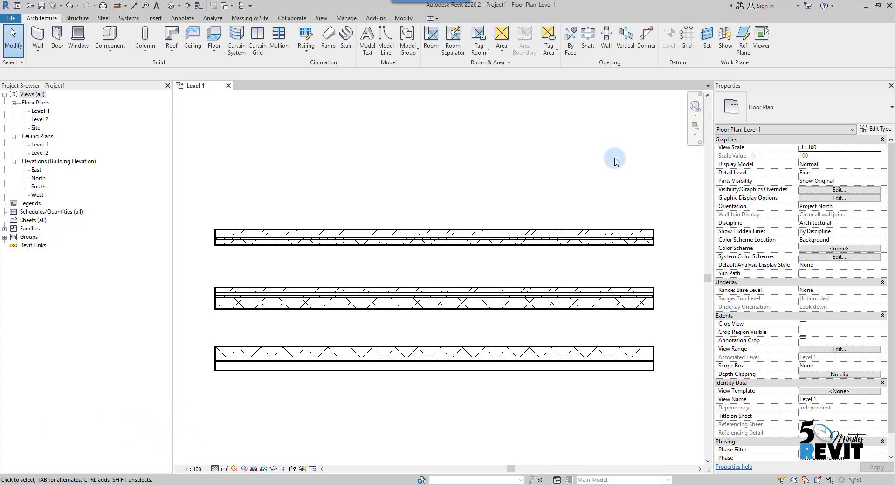
Pan the plan, then open Manage > Additional Settings > Line Weights and reposition the dialog.
middle_click_drag(456, 189, 385, 189)
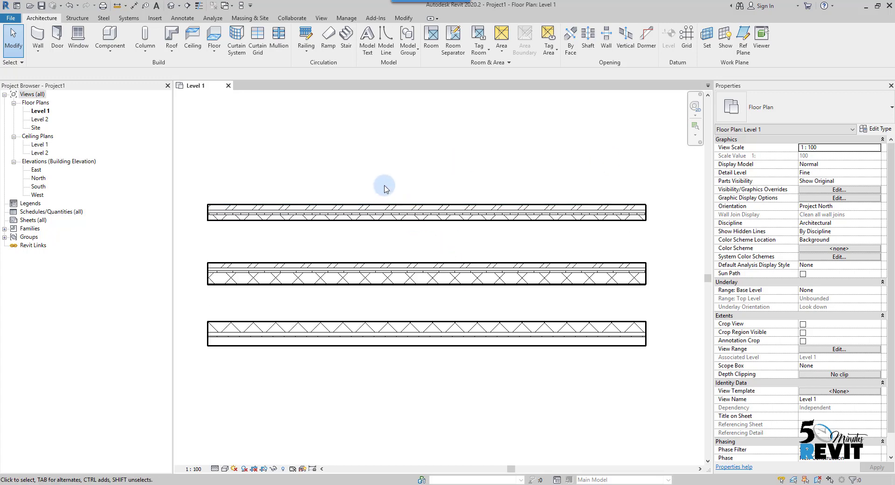
scroll(280, 214, "up", 1)
mouse_move(282, 232)
middle_mouse_down()
mouse_move(370, 247)
mouse_move(326, 240)
middle_mouse_up()
scroll(320, 220, "down", 2)
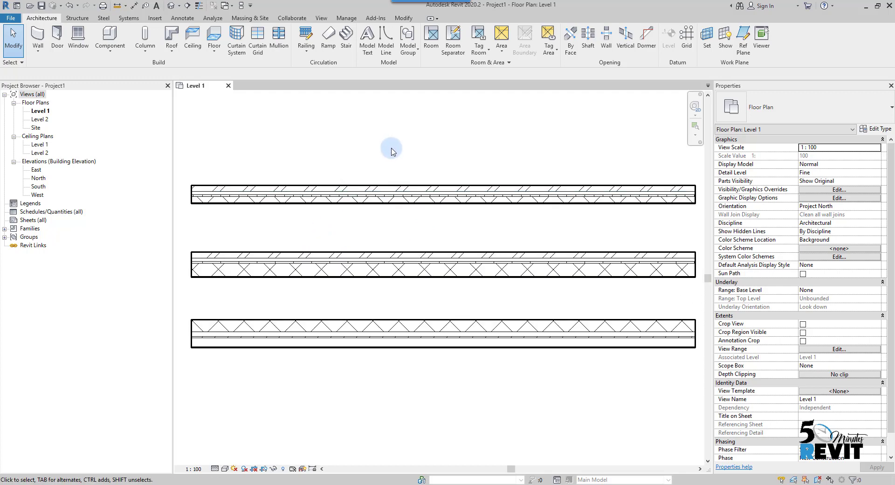
left_click(348, 18)
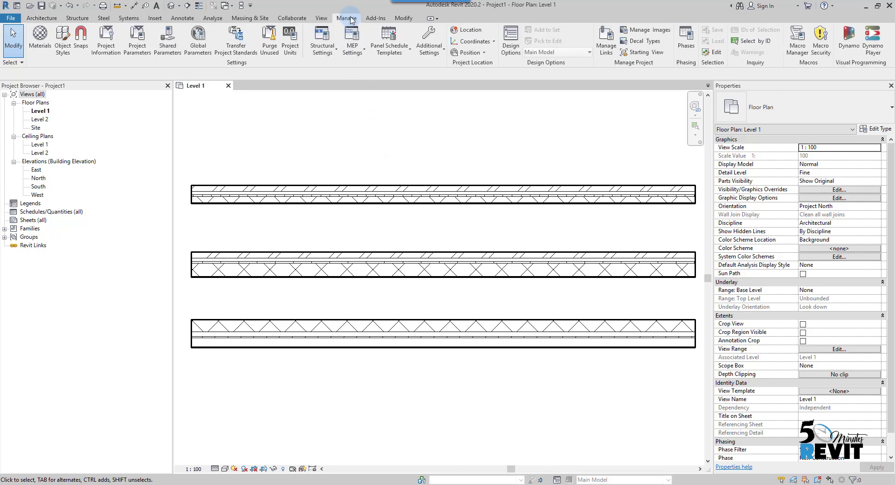
left_click(438, 59)
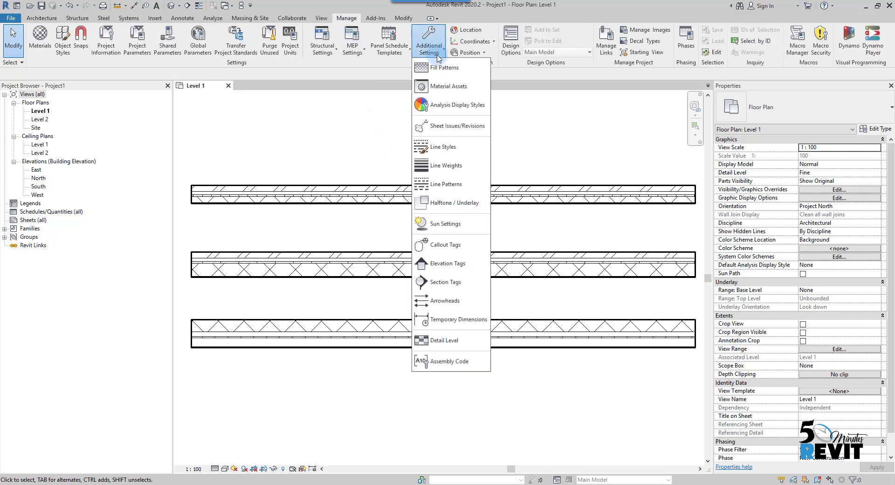
left_click(449, 164)
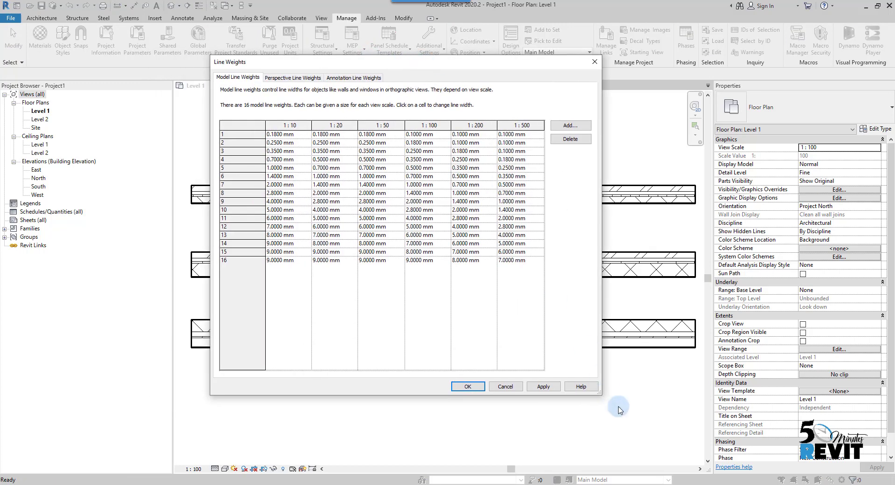
left_click_drag(600, 396, 570, 329)
left_click_drag(404, 64, 401, 91)
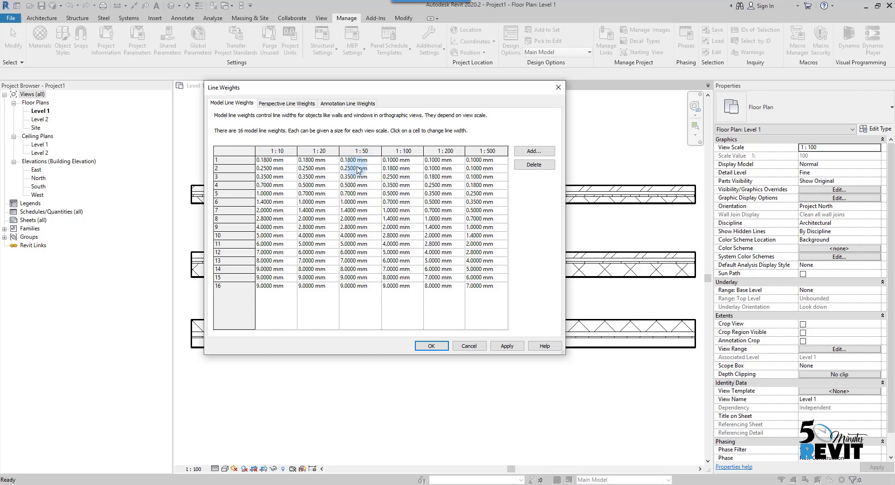
Begin adding a new scale column, then cancel and close Line Weights without changes.
left_click(532, 152)
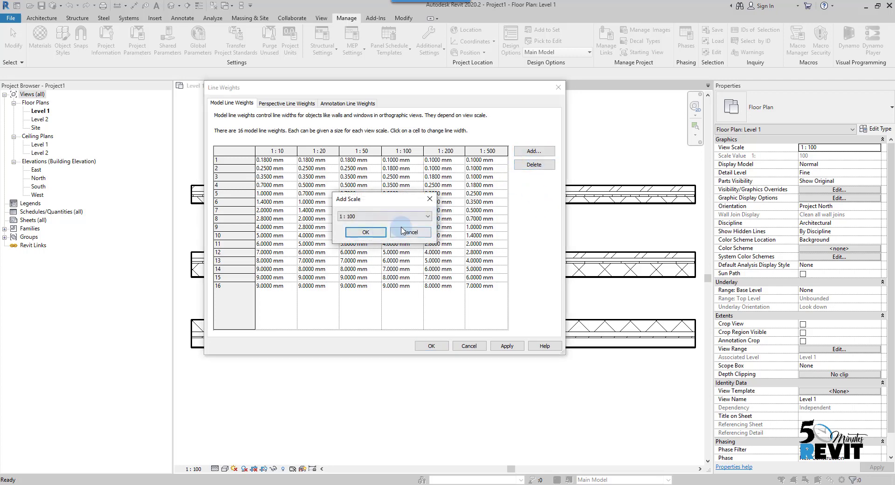
left_click(387, 216)
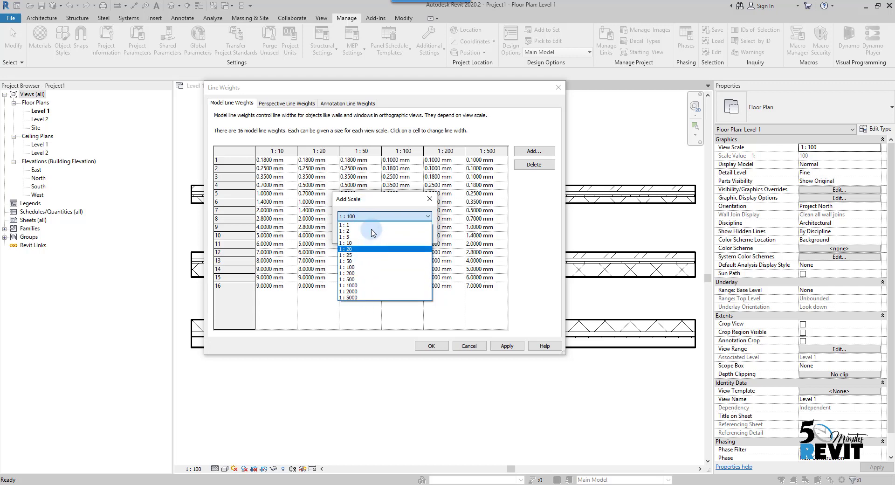
left_click(368, 211)
left_click(410, 233)
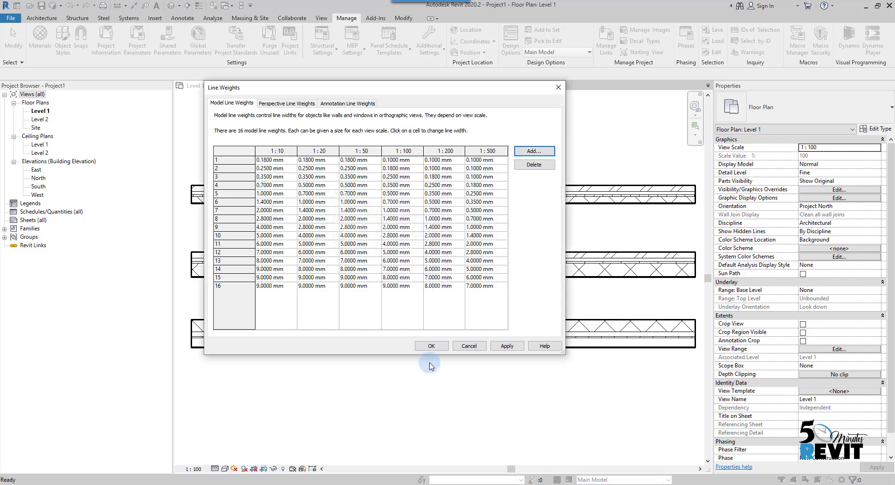
left_click(470, 346)
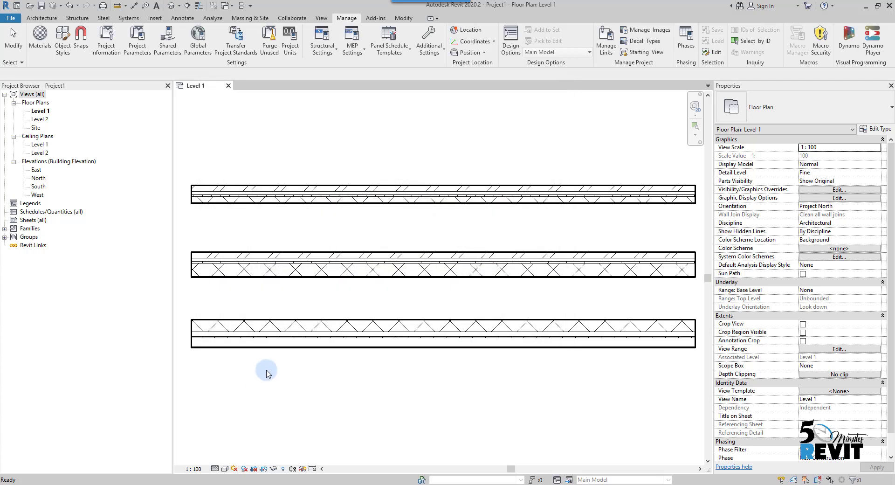
Set the Level 1 plan view scale to 1:10 and reopen the Line Weights table.
mouse_move(282, 377)
middle_mouse_down()
mouse_move(308, 435)
mouse_move(304, 423)
middle_mouse_up()
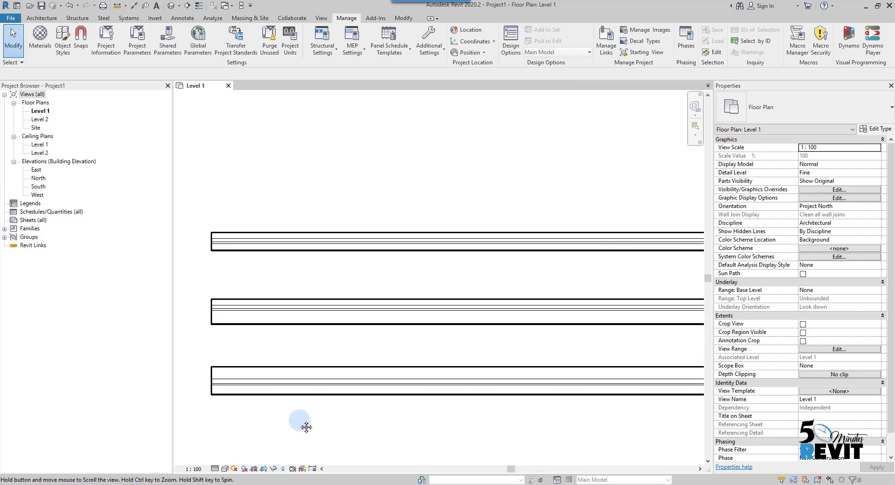
left_click(193, 470)
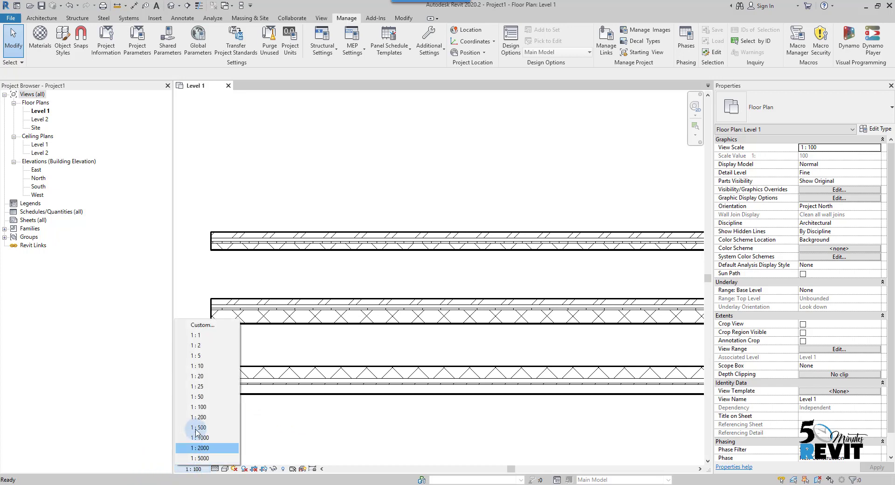
left_click(208, 366)
scroll(201, 309, "up", 3)
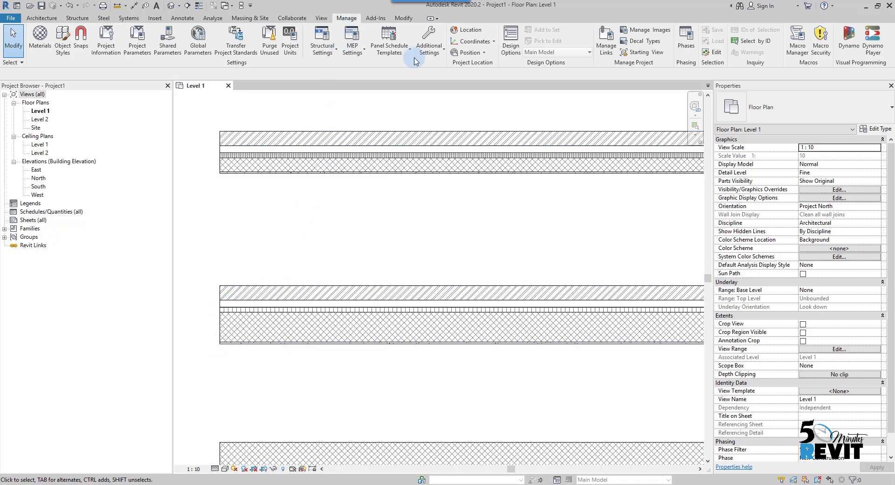
left_click(428, 49)
left_click(449, 168)
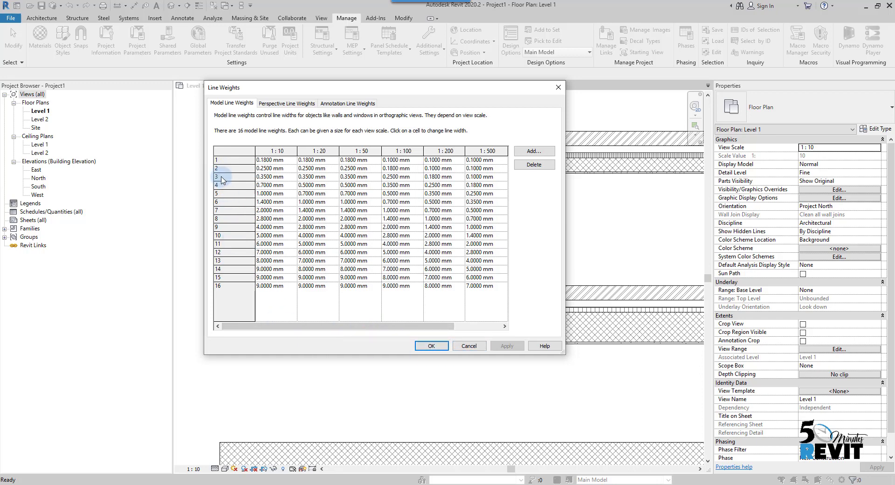
left_click(468, 346)
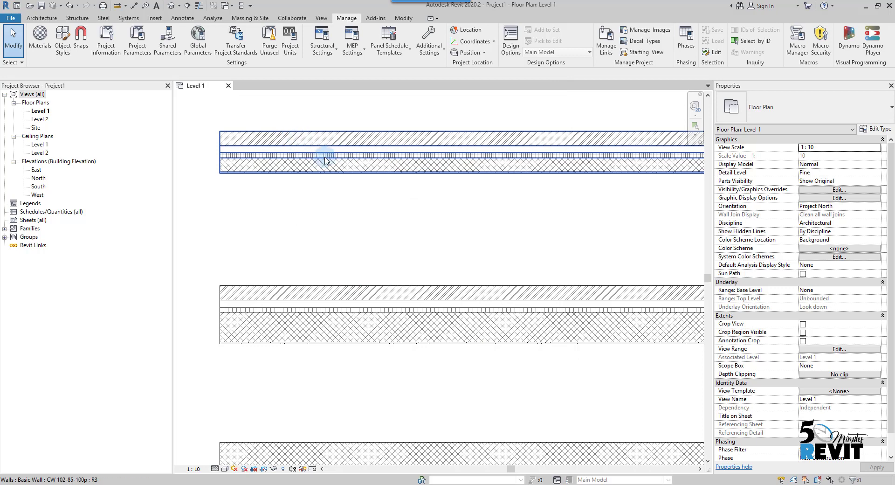
left_click(64, 40)
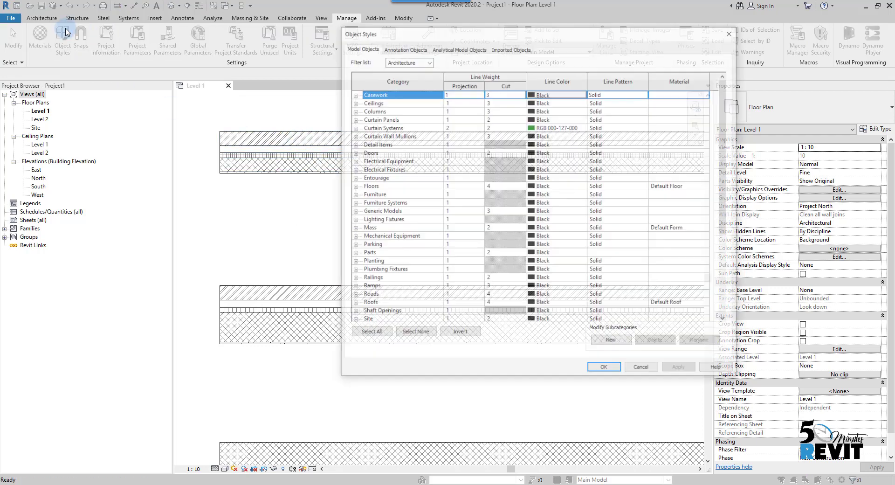
left_click(379, 278)
key("w")
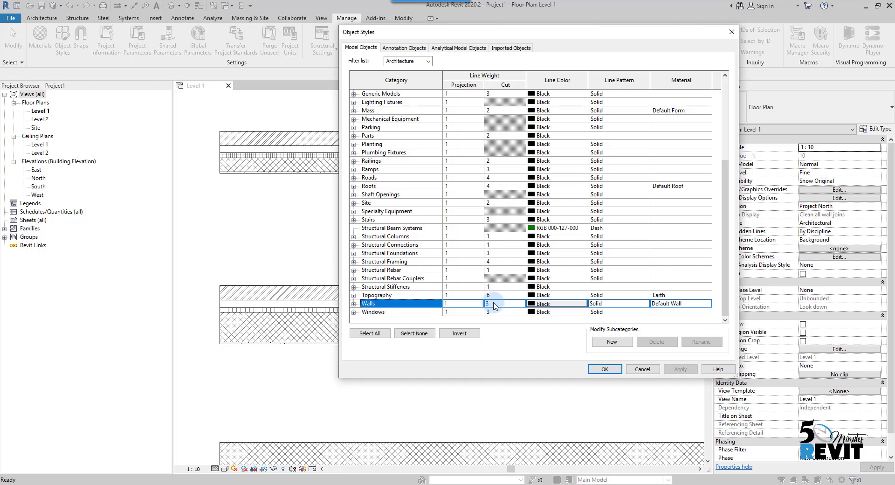
left_click(604, 368)
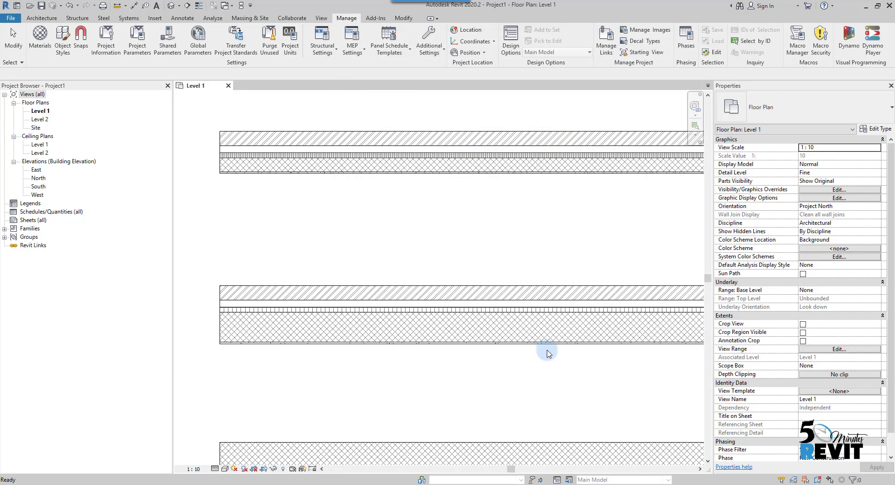
Change line weight 3's 1:10 width from 0.3500 mm to 2 mm and confirm with OK.
left_click(437, 55)
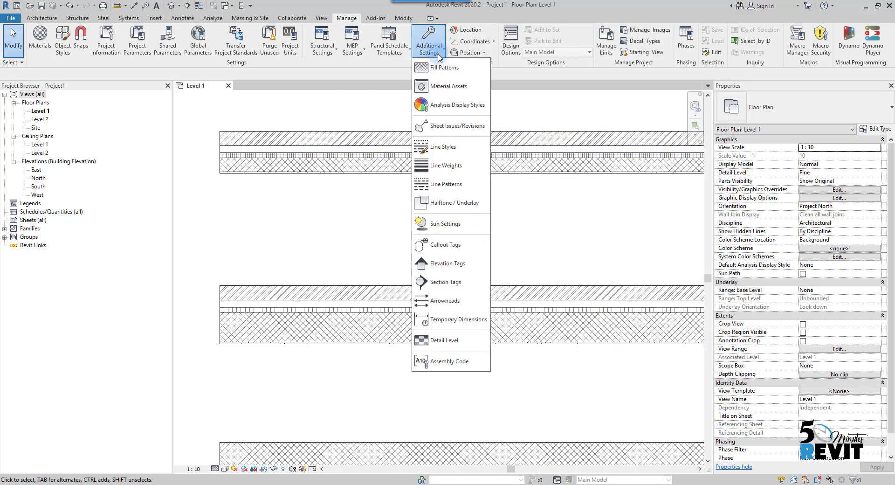
left_click(446, 165)
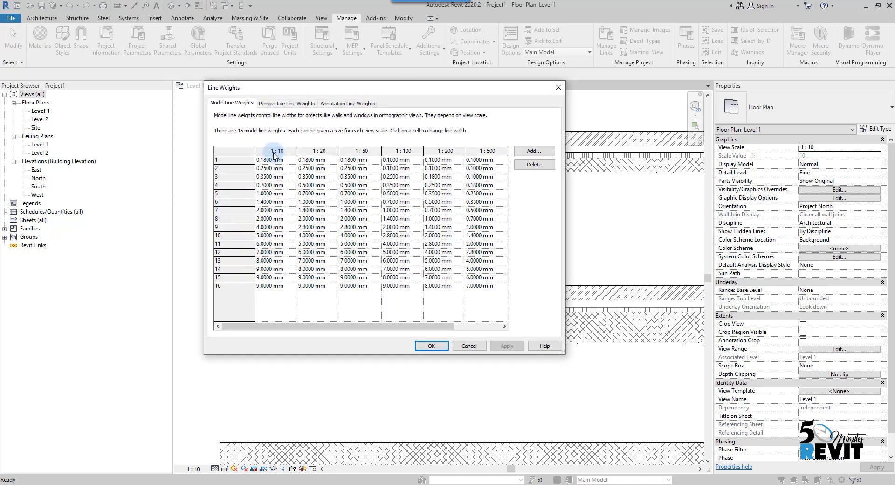
left_click(274, 179)
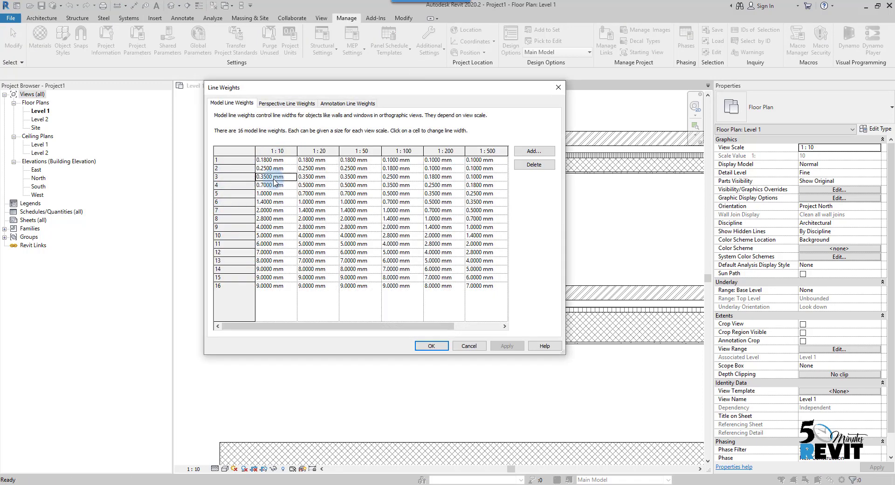
left_click_drag(286, 177, 264, 177)
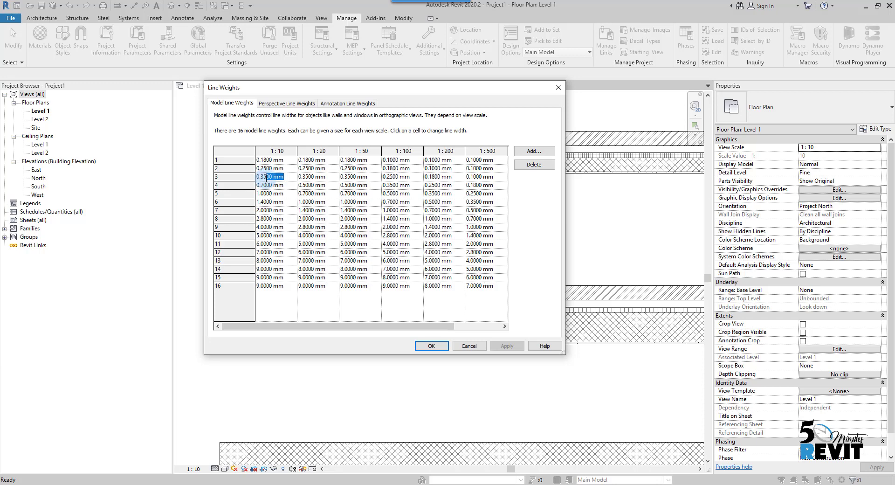
type("2")
left_click(434, 347)
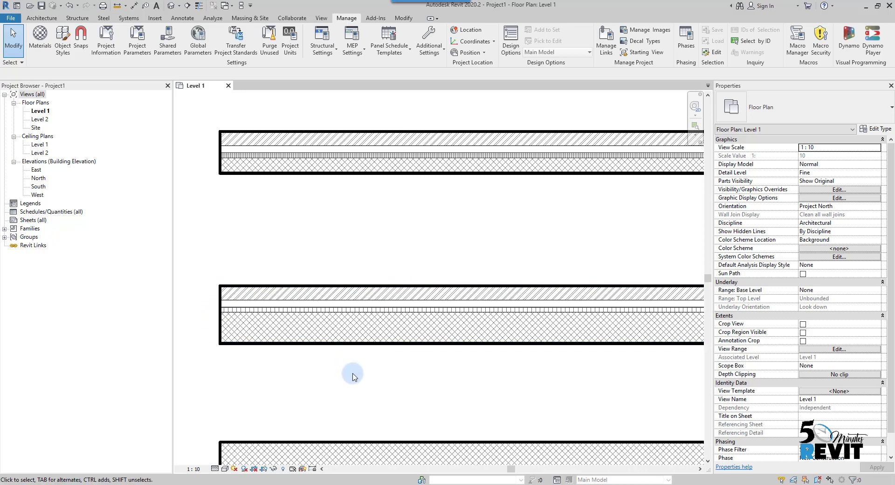
middle_click_drag(353, 377, 363, 379)
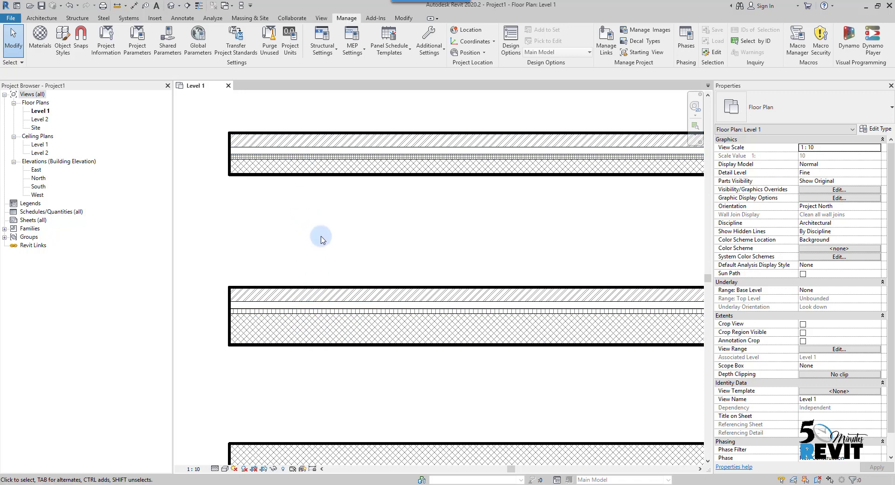
scroll(387, 223, "down", 2)
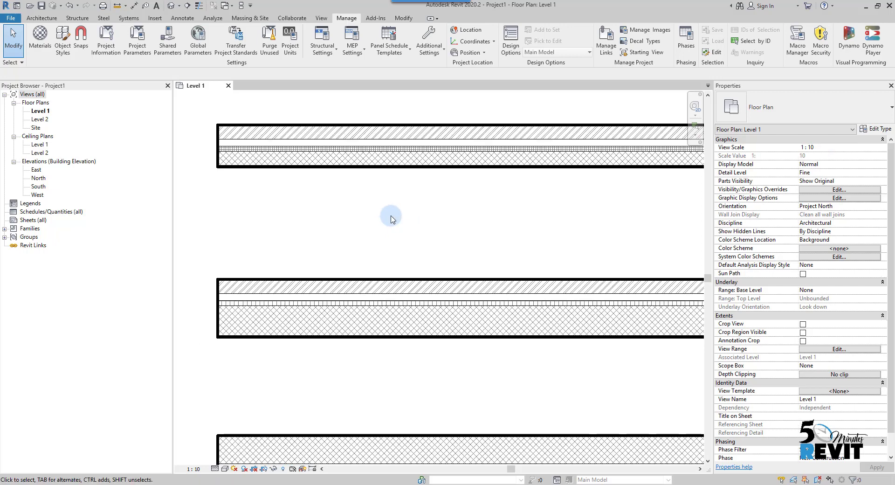
Set line weight 1's 1:10 width to 0.025 mm and view the three walls' thin hatching.
left_click(439, 55)
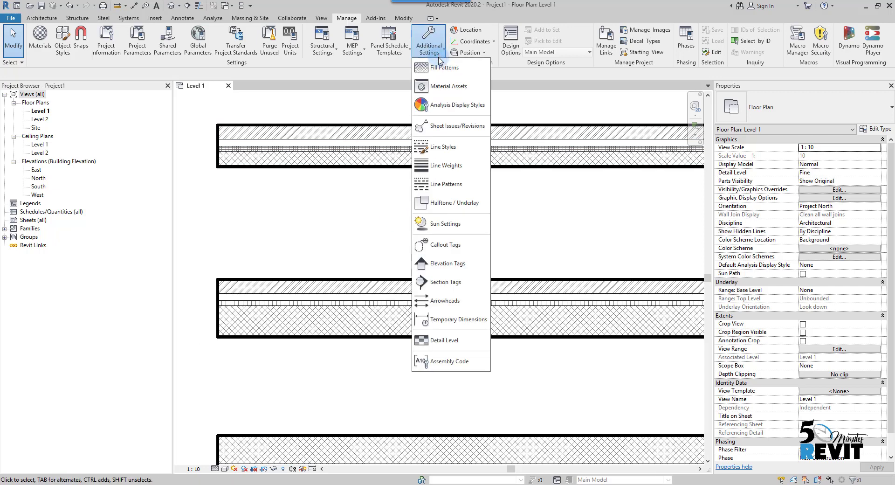
left_click(448, 169)
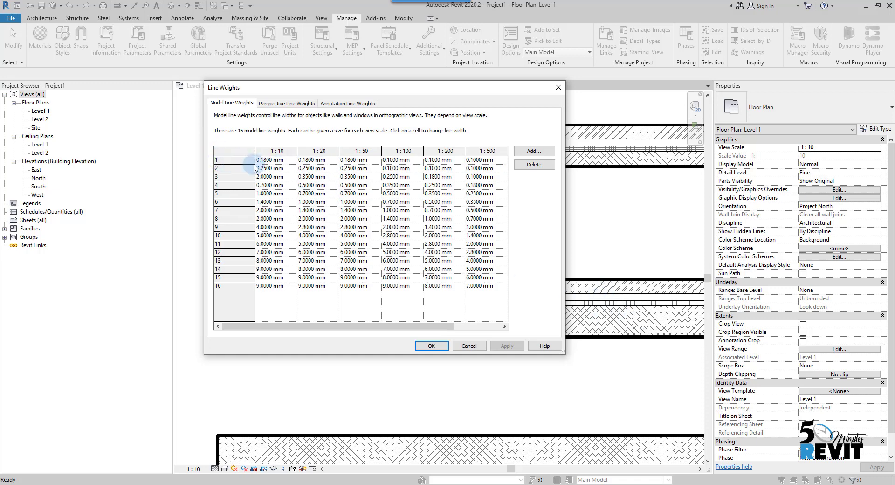
left_click(269, 160)
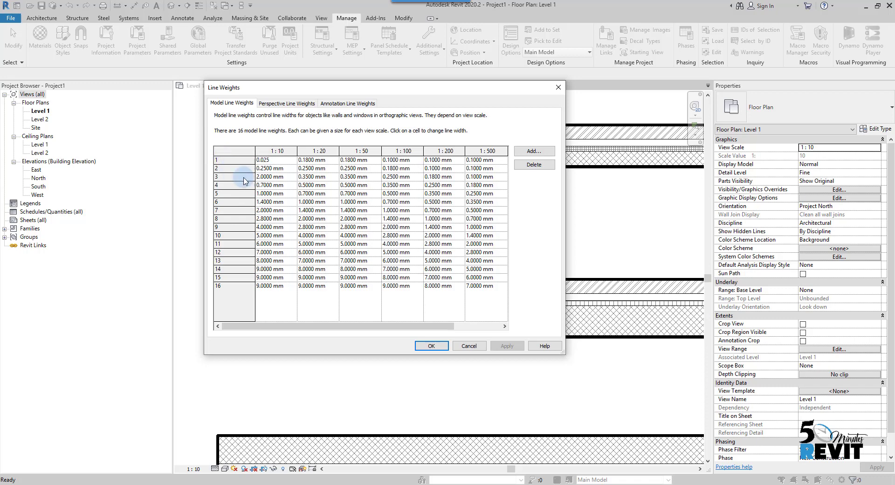
left_click(432, 346)
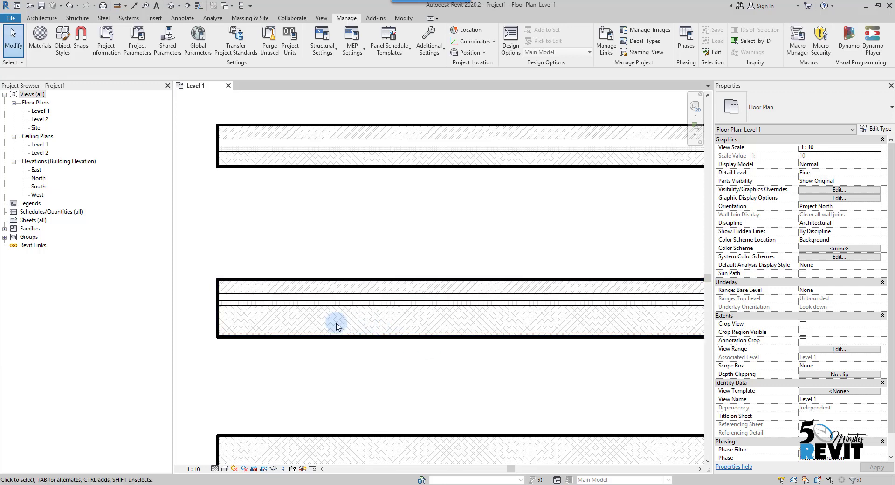
scroll(248, 315, "up", 2)
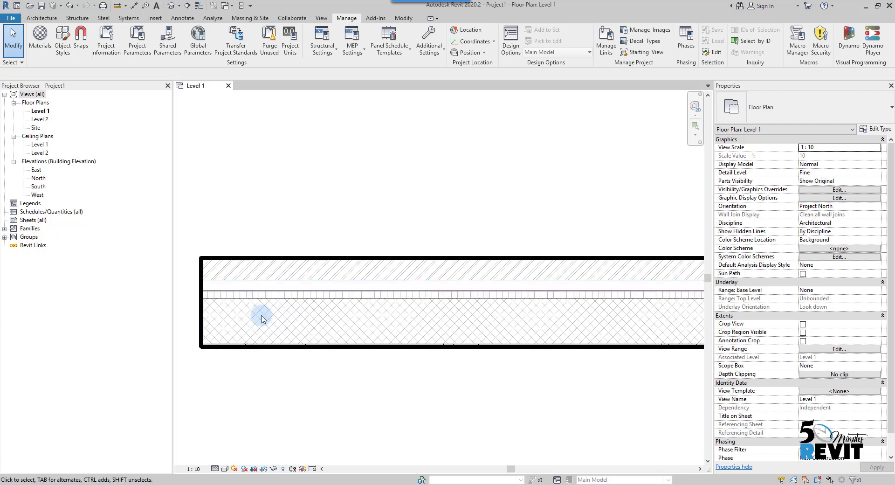
scroll(374, 366, "down", 3)
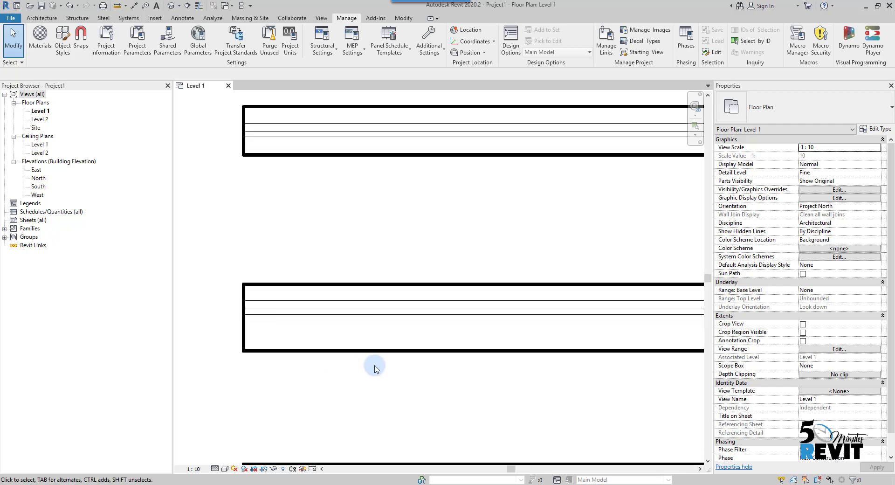
middle_click_drag(376, 376, 368, 347)
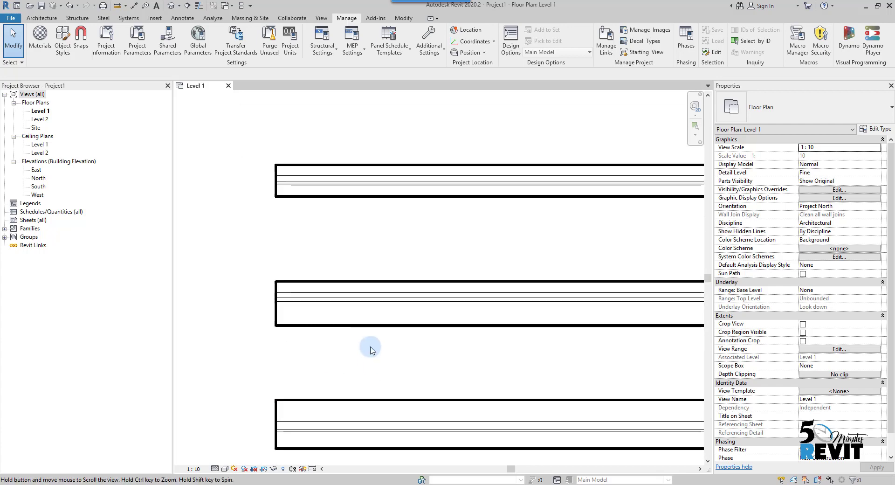
Try a 1:10 width of 1 for line weight 1 and view the heavier hatching.
left_click(429, 46)
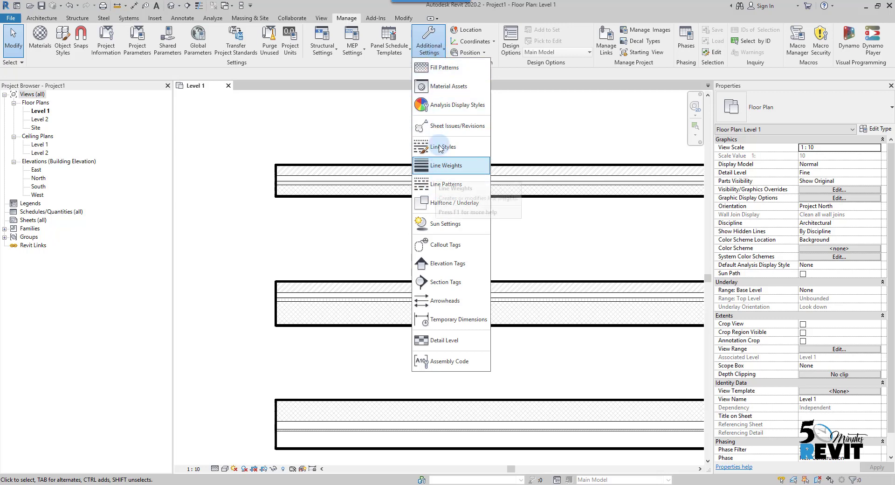
left_click(439, 166)
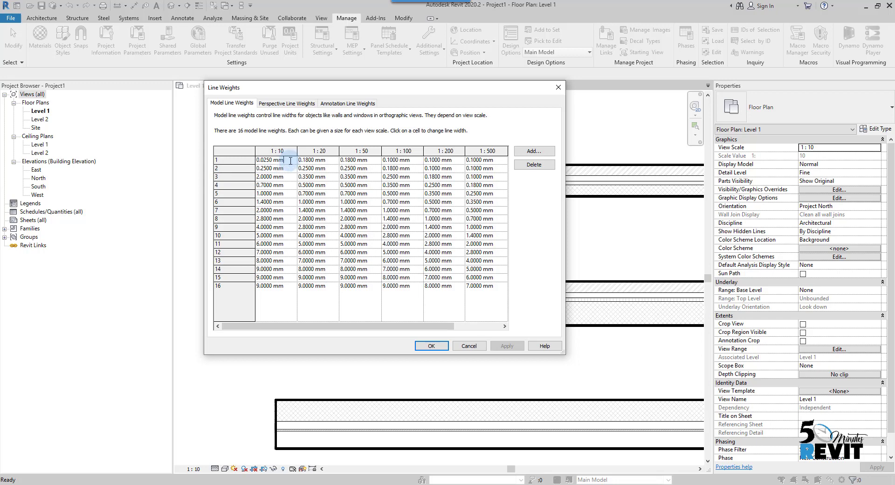
left_click(264, 159)
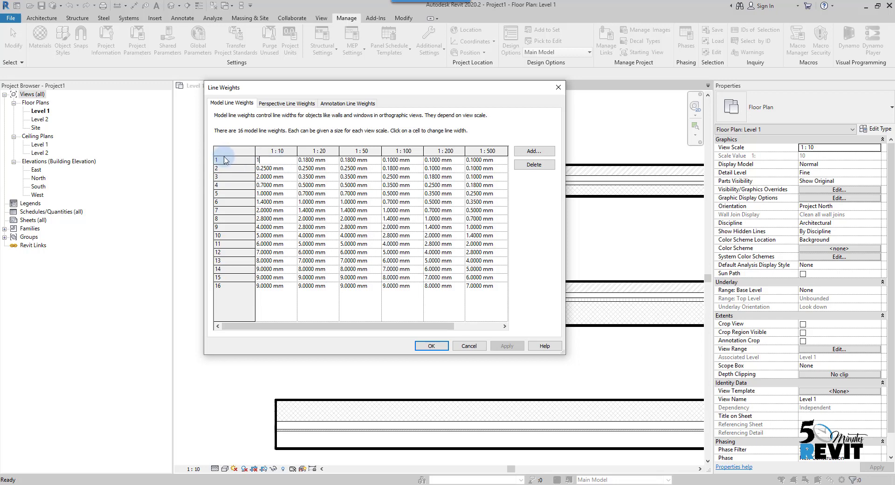
left_click(426, 346)
scroll(309, 309, "up", 4)
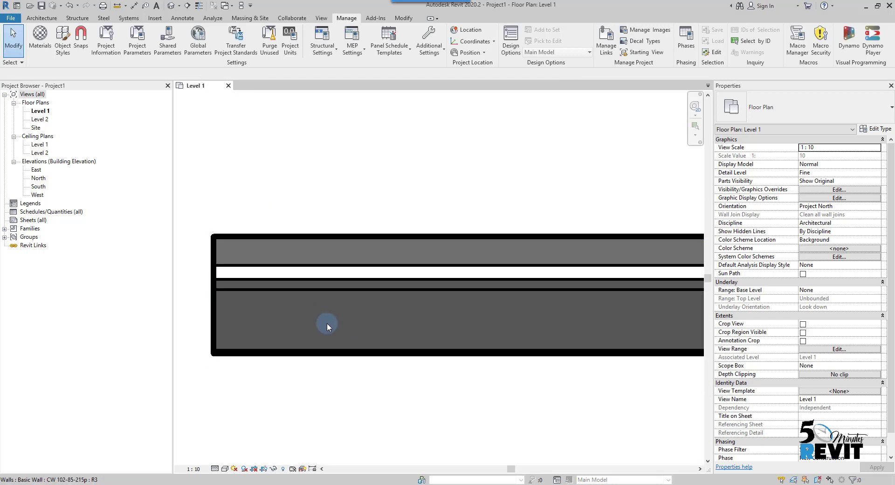
scroll(351, 311, "down", 2)
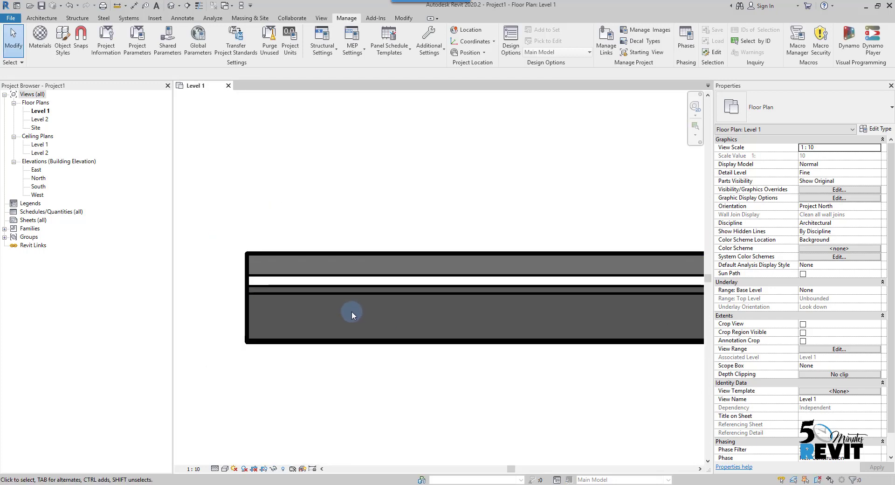
Restore line weight 1's 1:10 width to 0.025 mm.
left_click(430, 60)
left_click(419, 174)
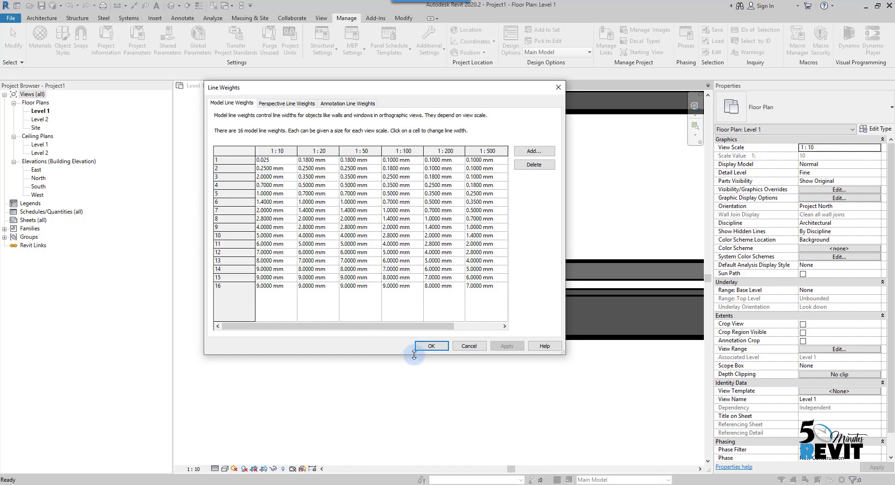
left_click(430, 346)
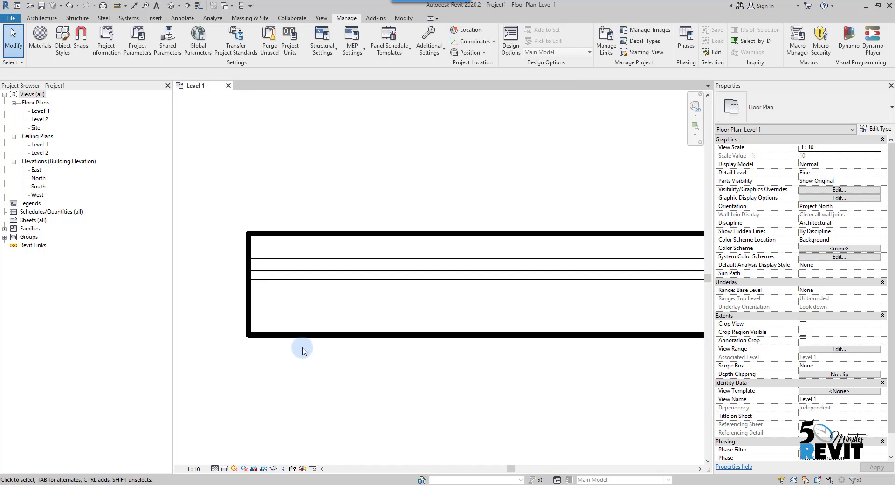
scroll(326, 345, "down", 3)
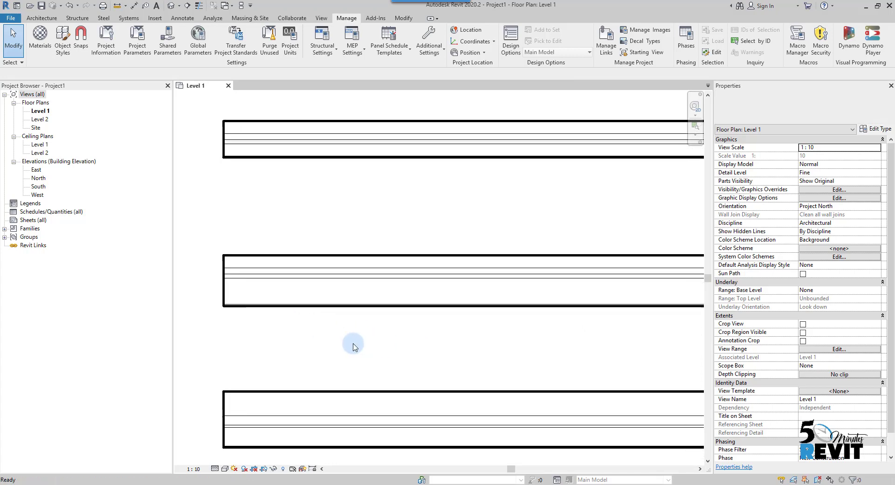